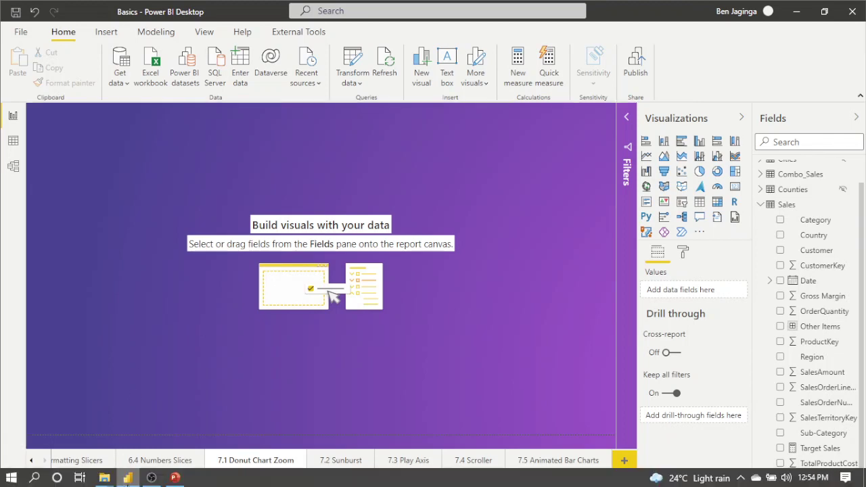
- Bring up the PowerPoint slide listing the Section 7 External Visuals topics
click(175, 481)
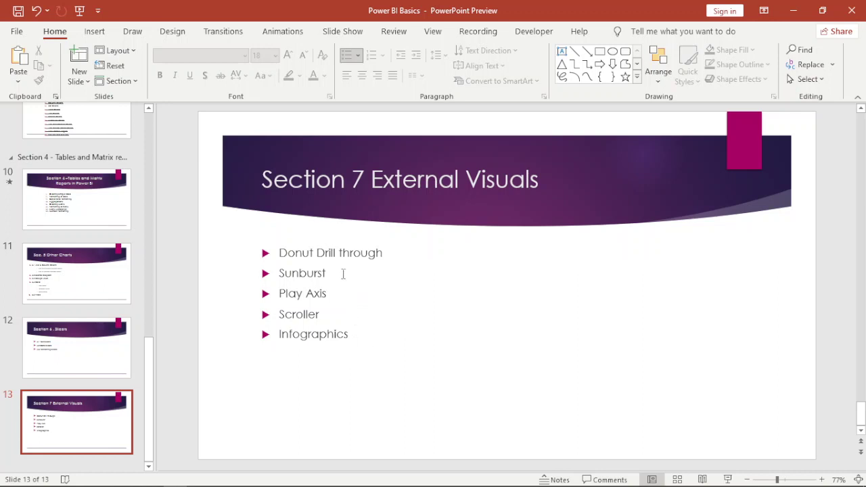
- Return to Power BI Desktop's blank '7.1 Donut Chart Zoom' report page
mouse_move(175, 485)
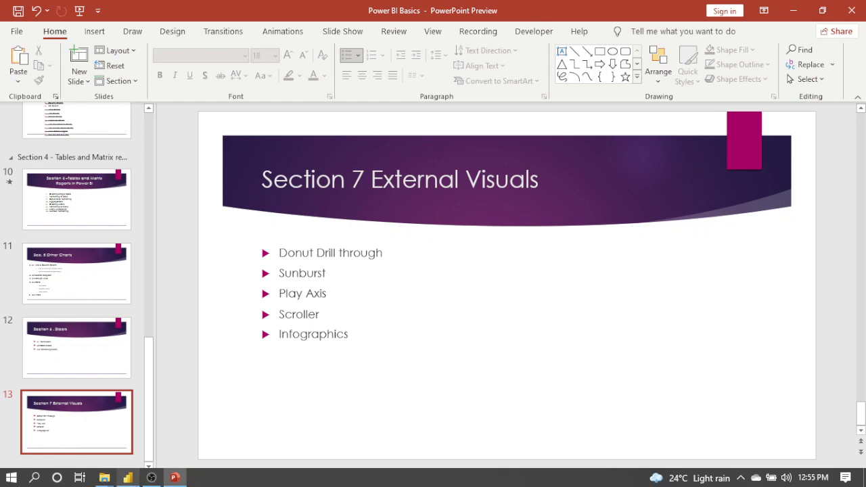
click(127, 477)
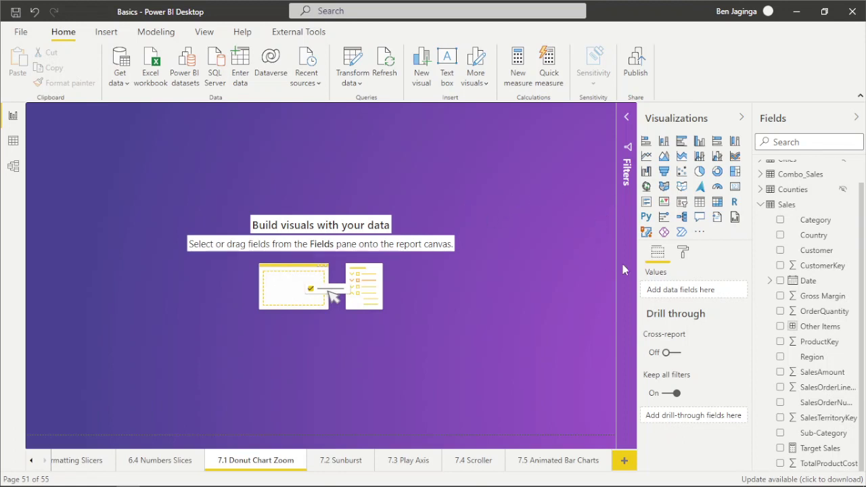
- Open Get more visuals from the Visualizations pane's options menu
click(699, 232)
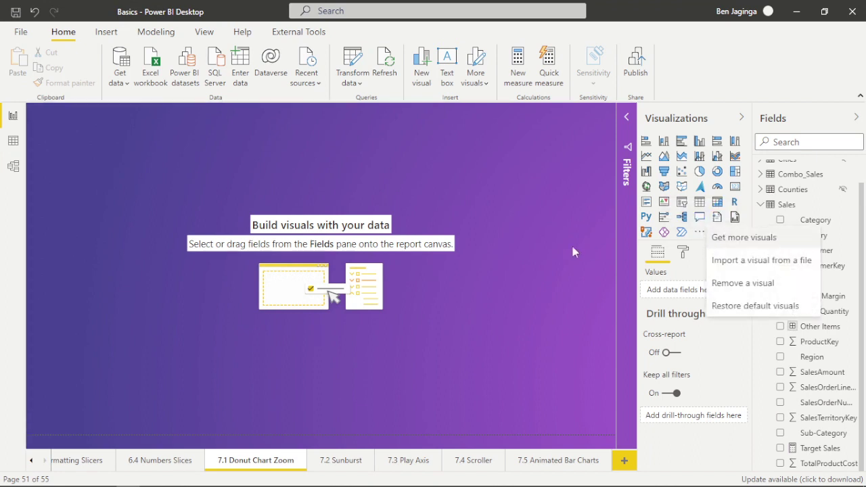
click(748, 238)
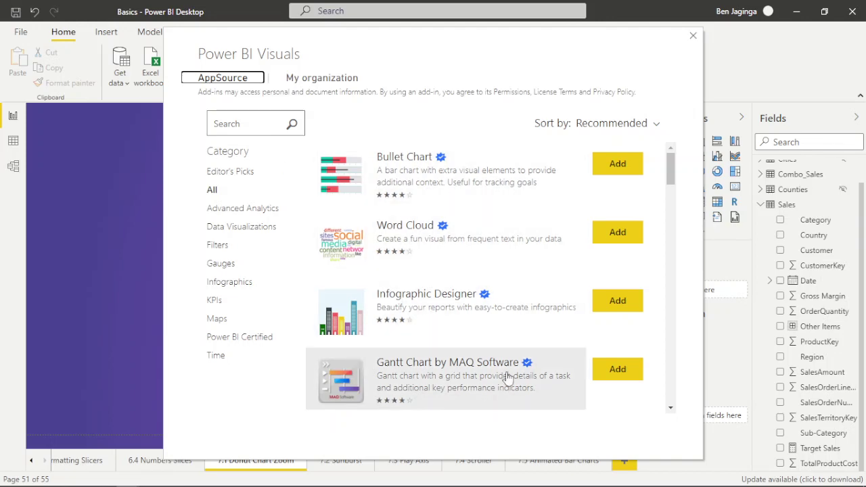
- Search AppSource for 'DONUT' and add the ZoomCharts drill-down donut visual
scroll(508, 379, down, 20)
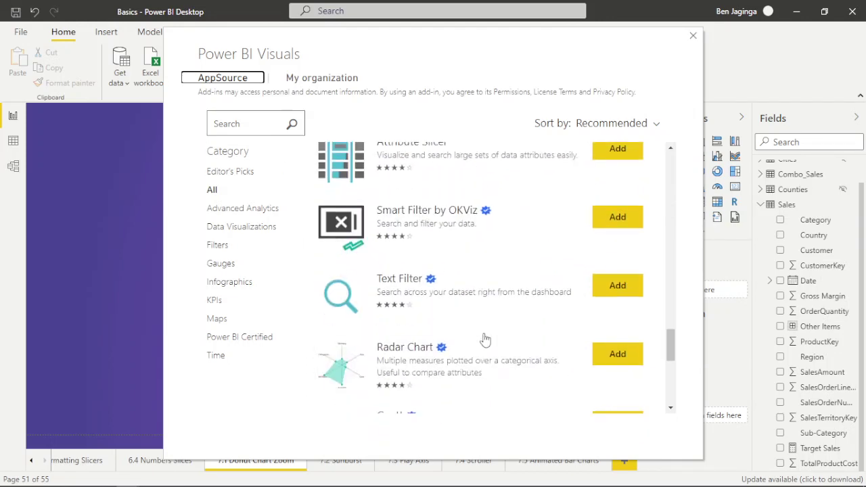
scroll(485, 342, up, 5)
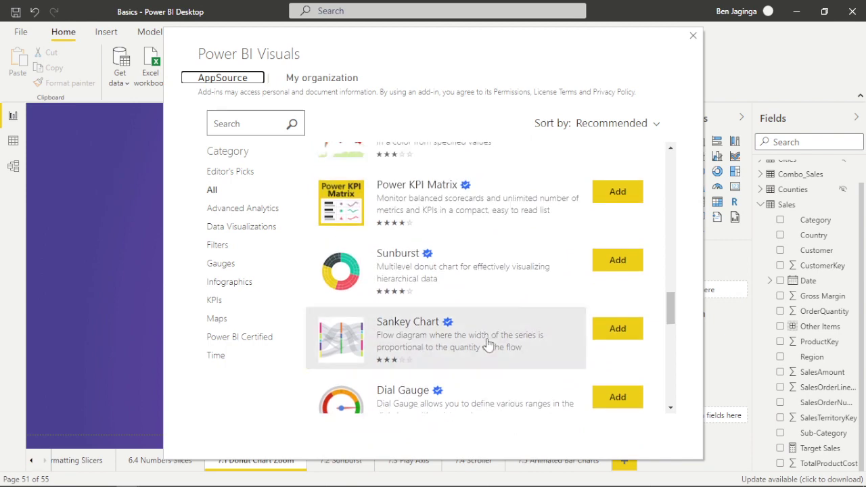
scroll(488, 344, up, 15)
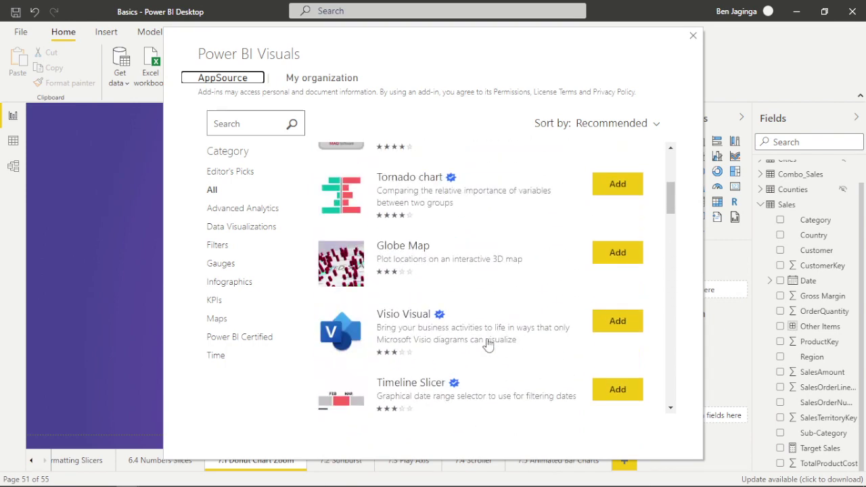
scroll(488, 344, up, 5)
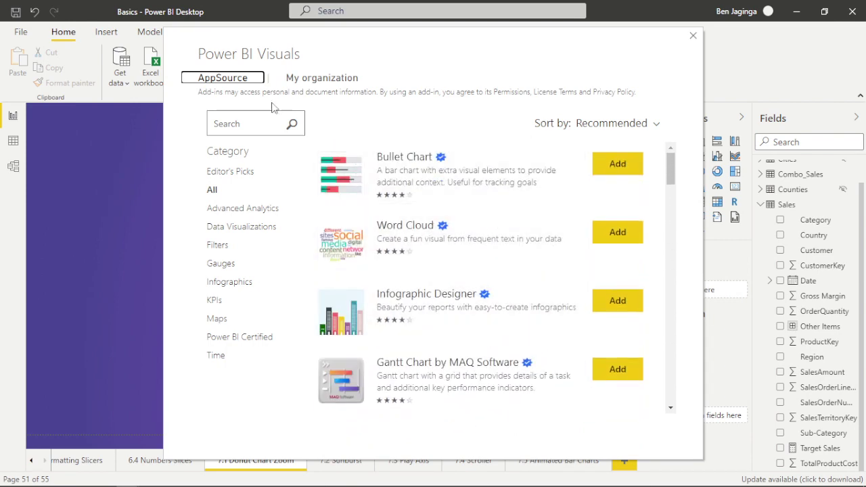
click(259, 123)
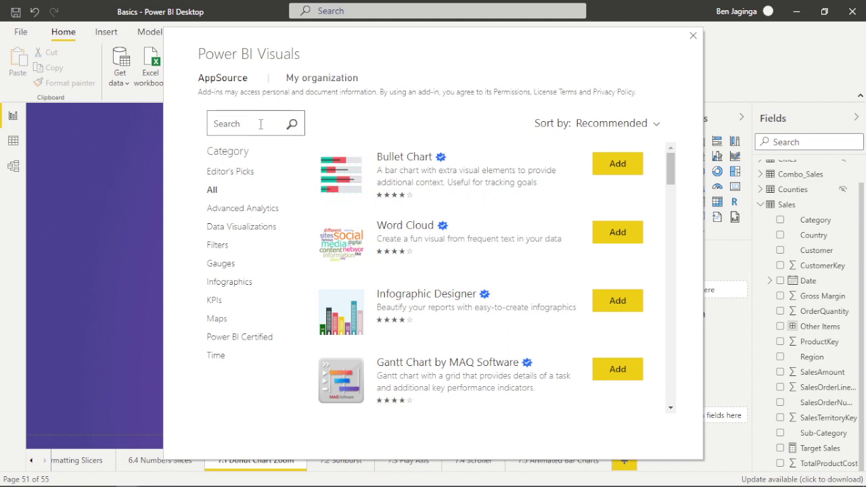
text(DONUT)
click(292, 127)
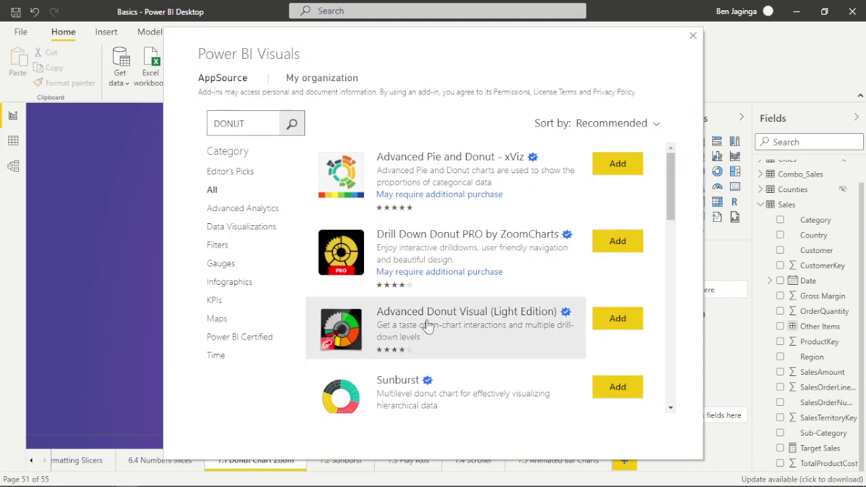
click(620, 323)
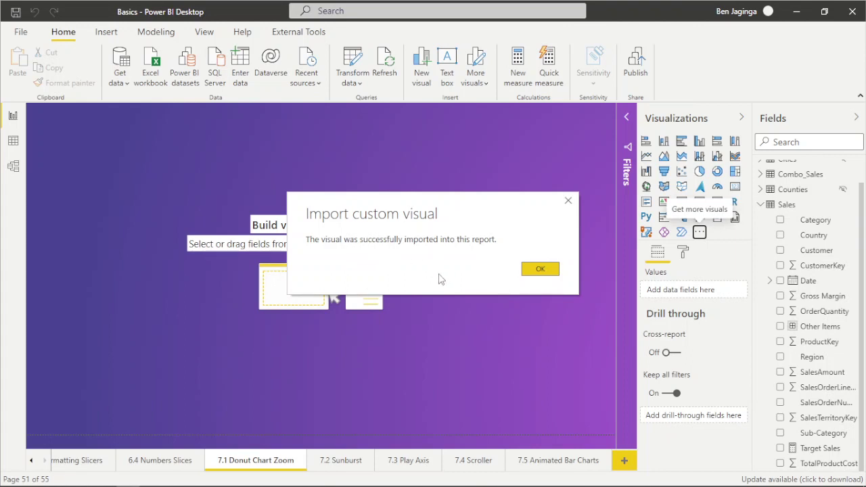
- Confirm the import and insert a Drill-Down Donut Chart on the page
click(544, 268)
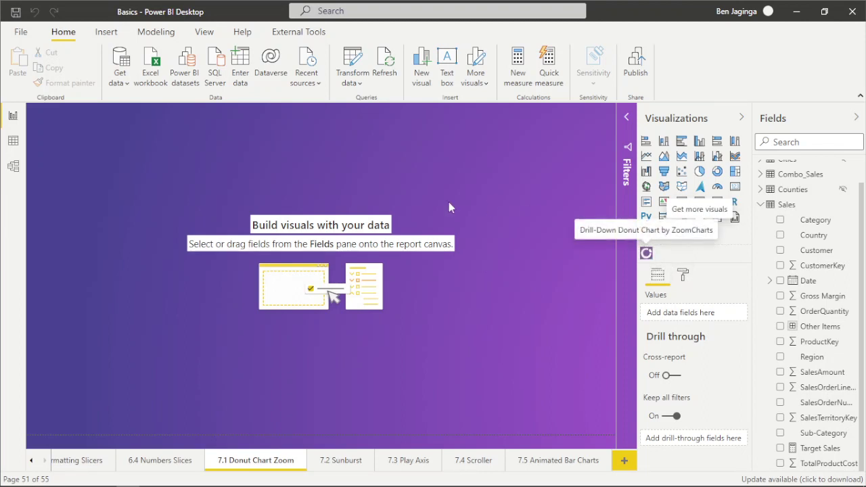
click(646, 253)
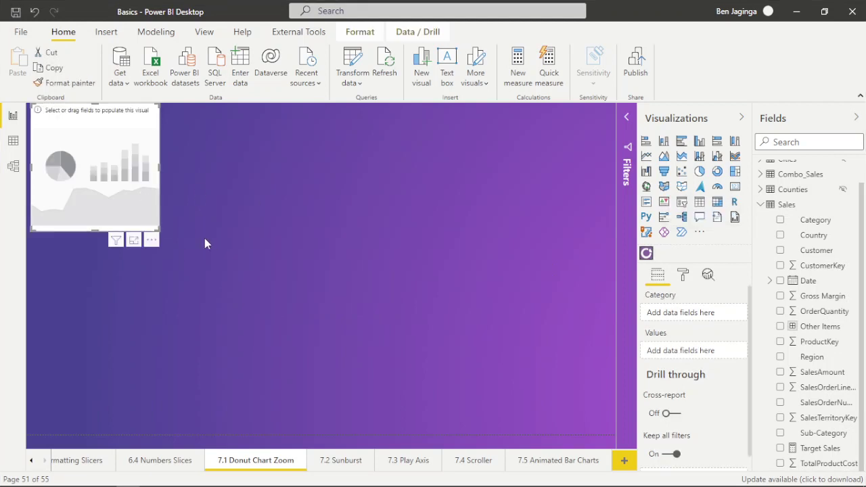
- Position and size the empty donut visual on the page
drag(155, 227, 260, 332)
drag(228, 286, 254, 299)
drag(285, 337, 271, 324)
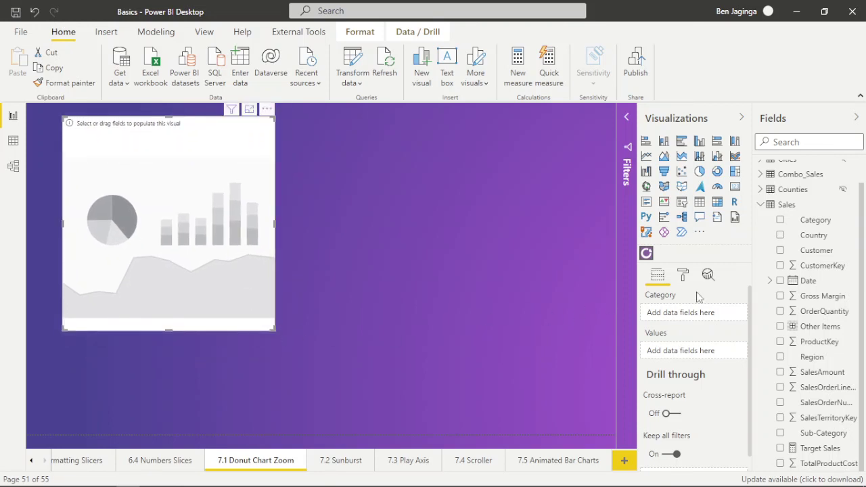
- Use Category and Sub-Category as drill levels and SalesAmount as values, then enlarge the chart
drag(815, 227, 736, 320)
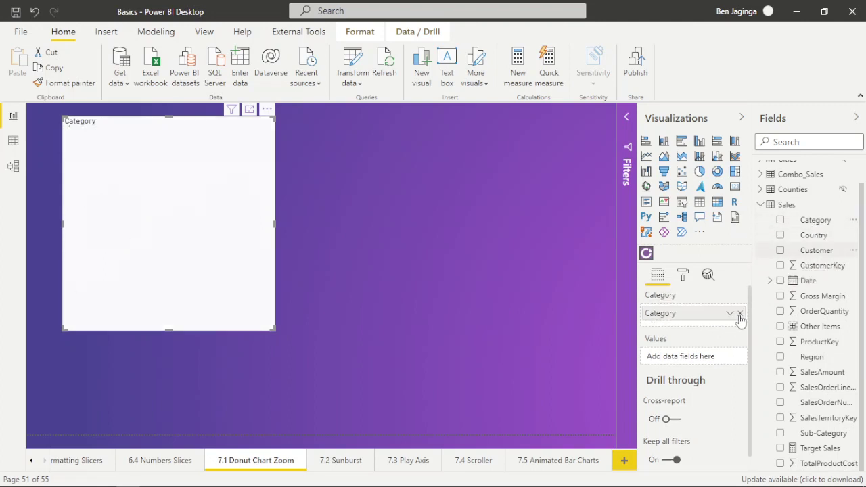
drag(833, 438, 712, 324)
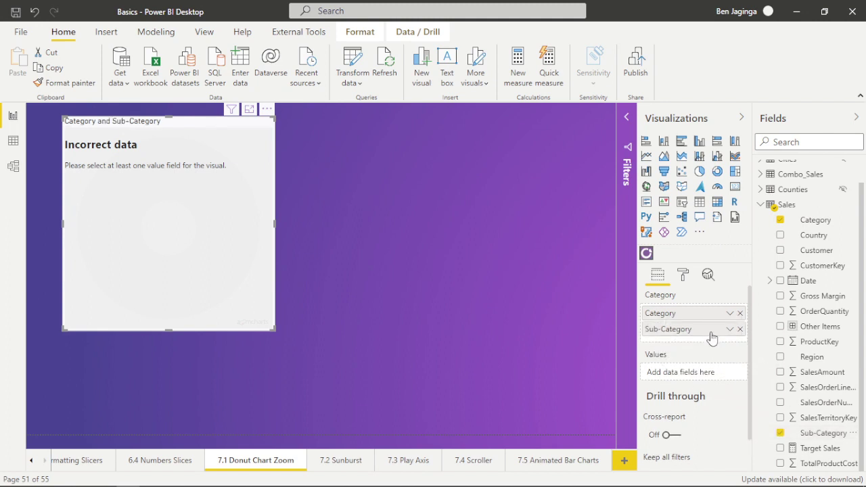
drag(822, 378, 714, 379)
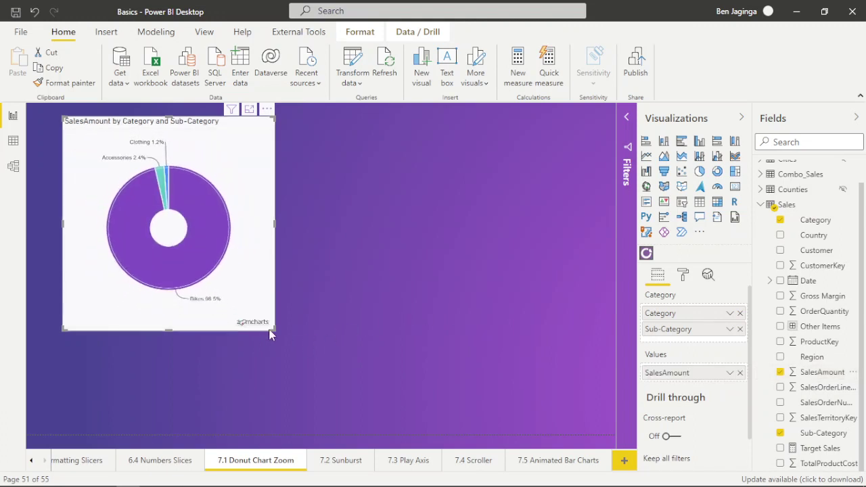
drag(292, 337, 333, 356)
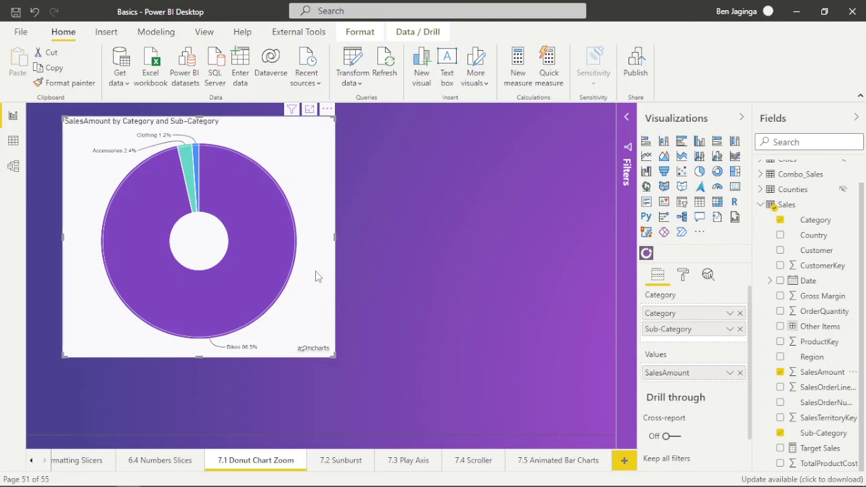
click(280, 262)
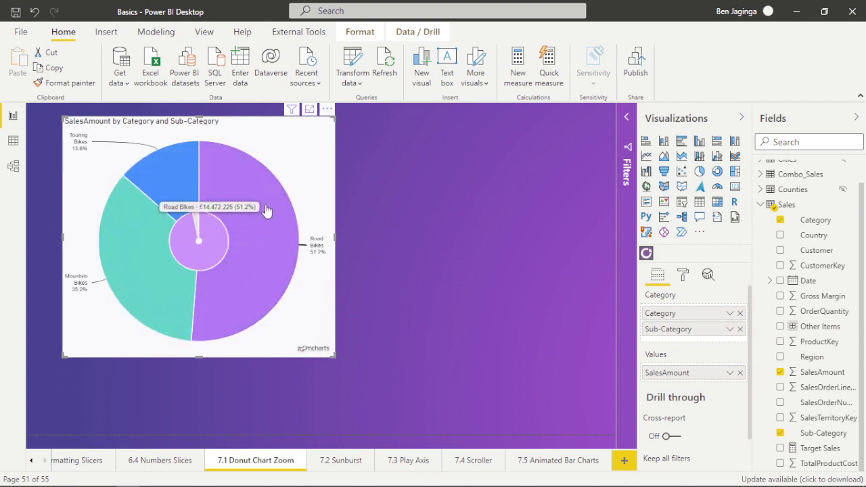
click(211, 250)
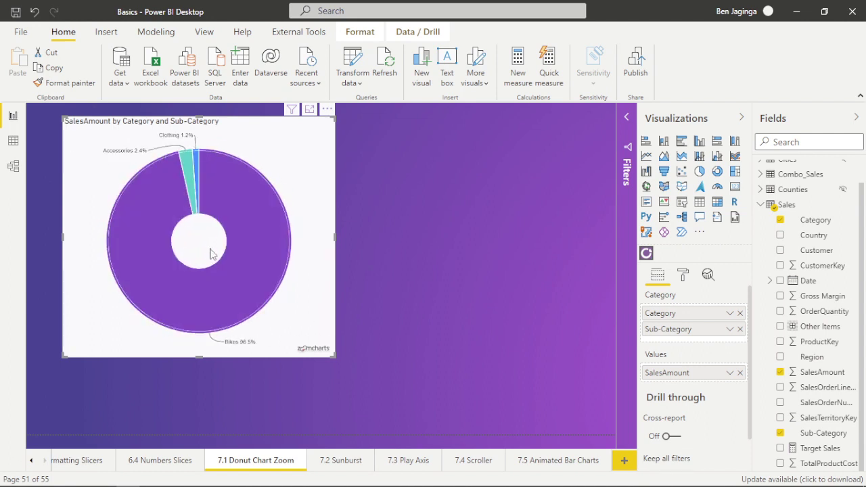
click(191, 175)
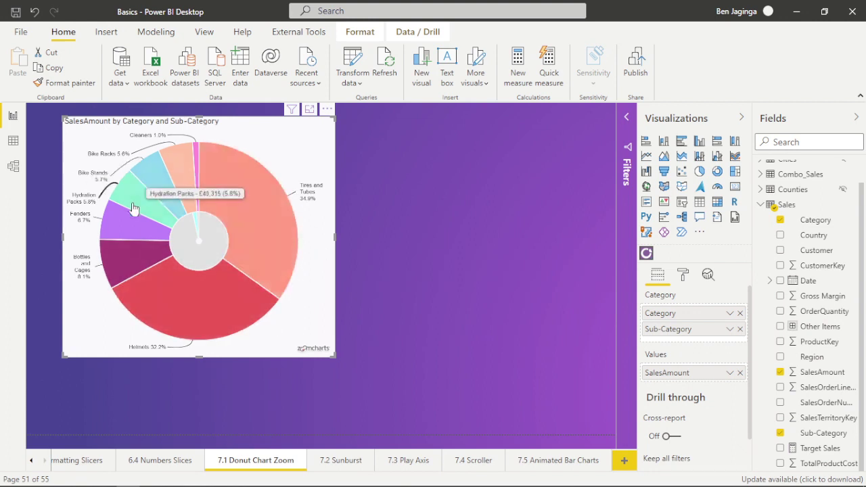
click(208, 246)
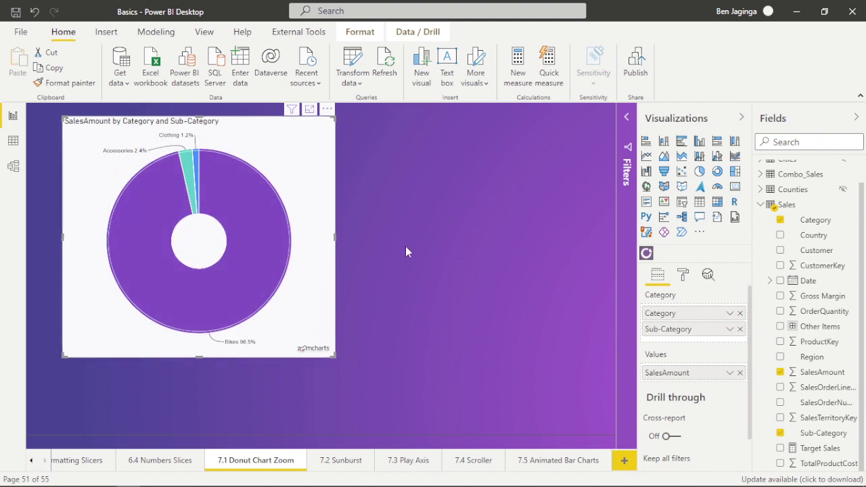
click(518, 261)
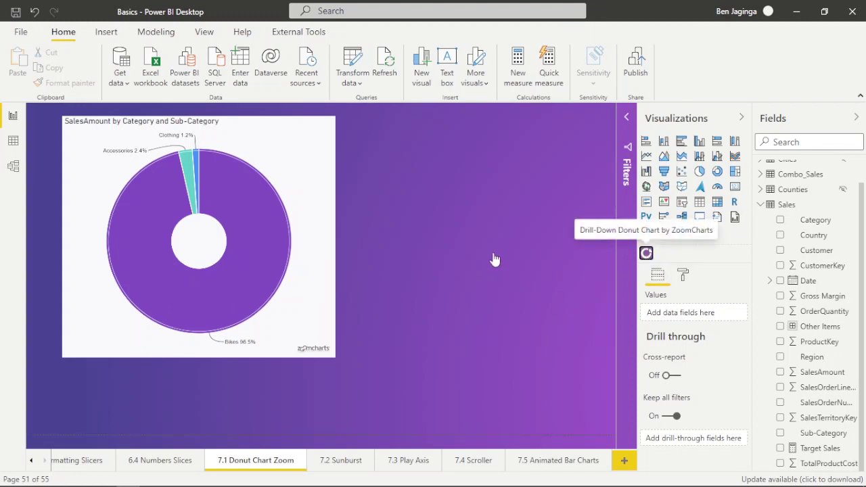
- Add a new blank drill-down donut right of the first, matching its height
drag(495, 260, 492, 252)
drag(312, 381, 592, 151)
drag(481, 188, 492, 356)
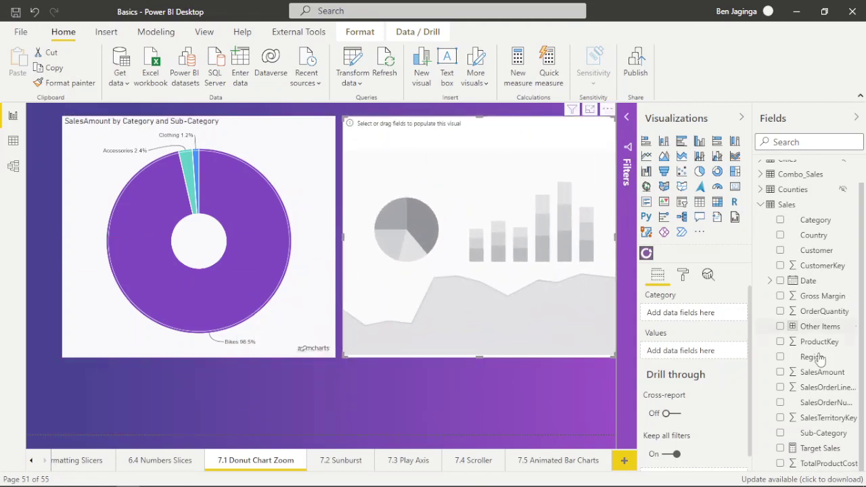
- Use Country, Category and Sub-Category as levels and SalesAmount as the value
drag(813, 235, 700, 314)
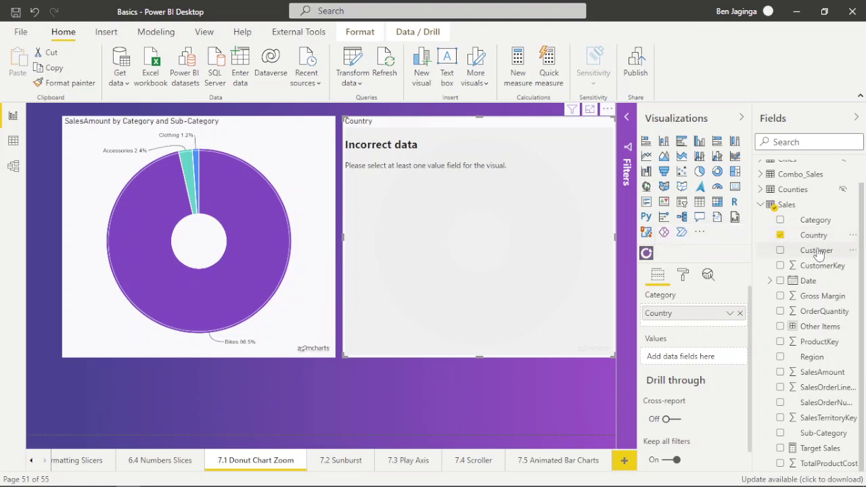
drag(815, 226, 704, 331)
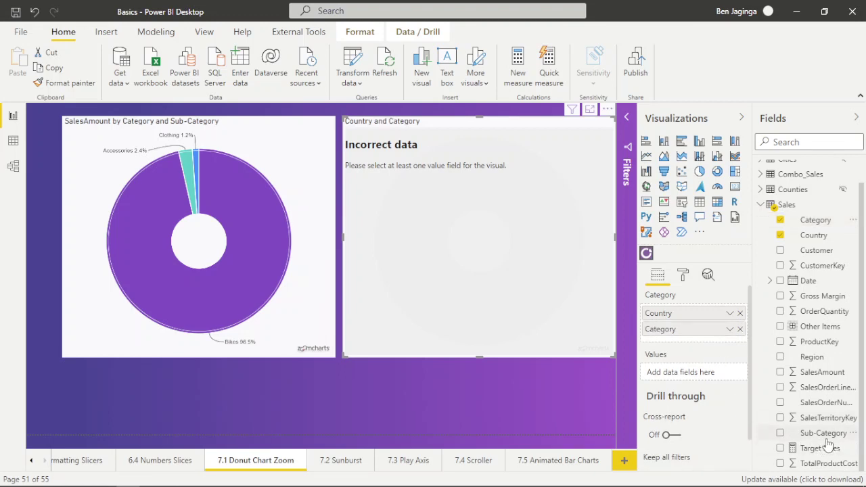
drag(823, 433, 710, 342)
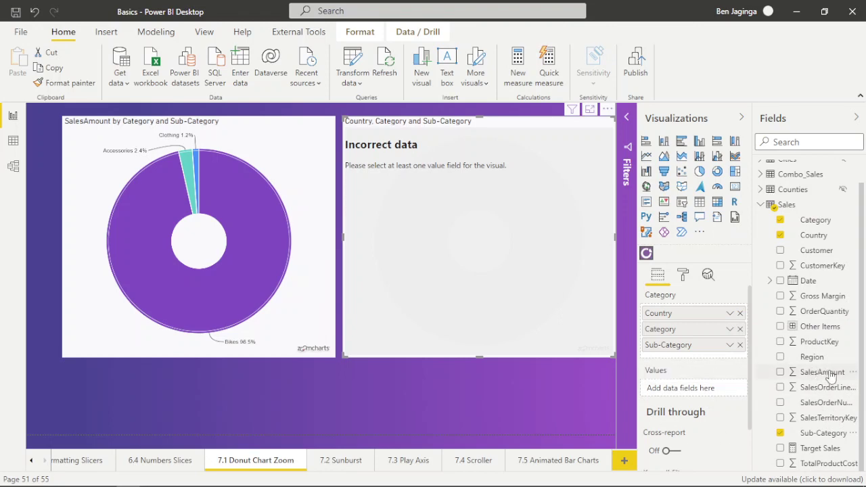
drag(821, 379, 493, 345)
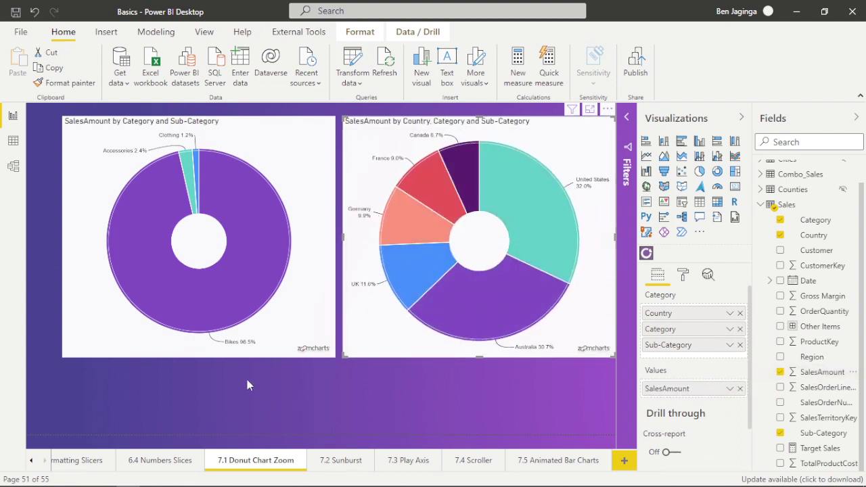
- Drill into United States and Bikes, then drill back up to the country level
click(522, 227)
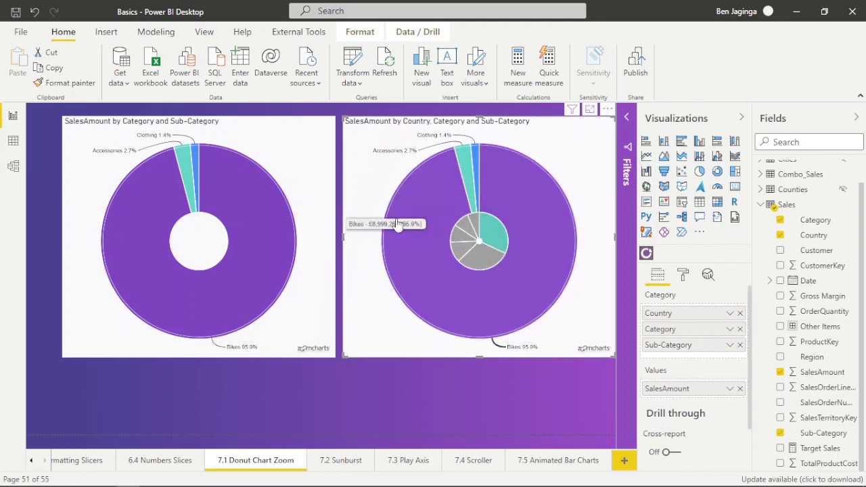
click(508, 304)
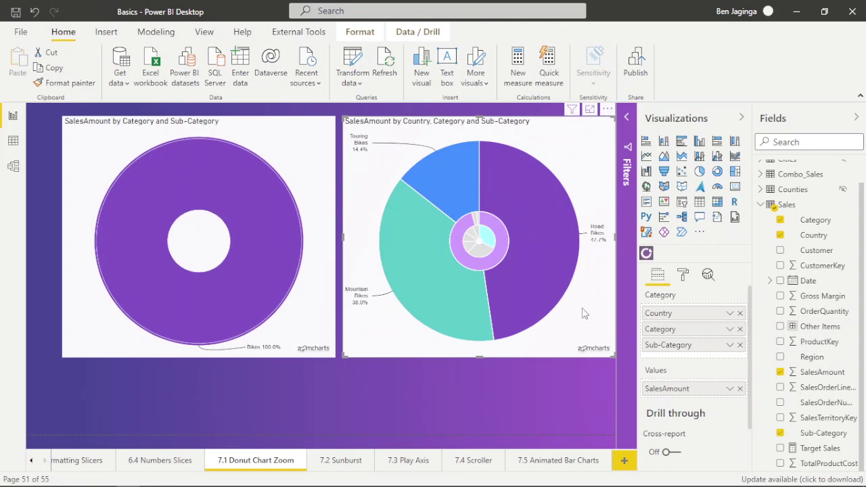
click(481, 244)
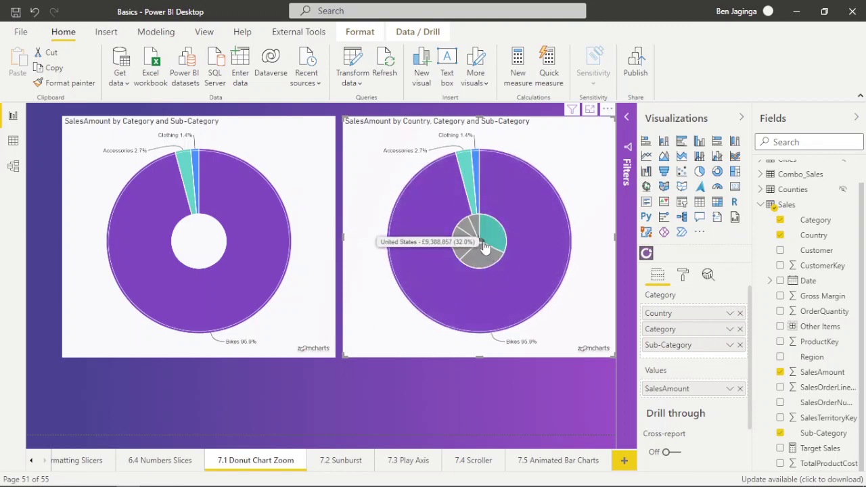
click(485, 246)
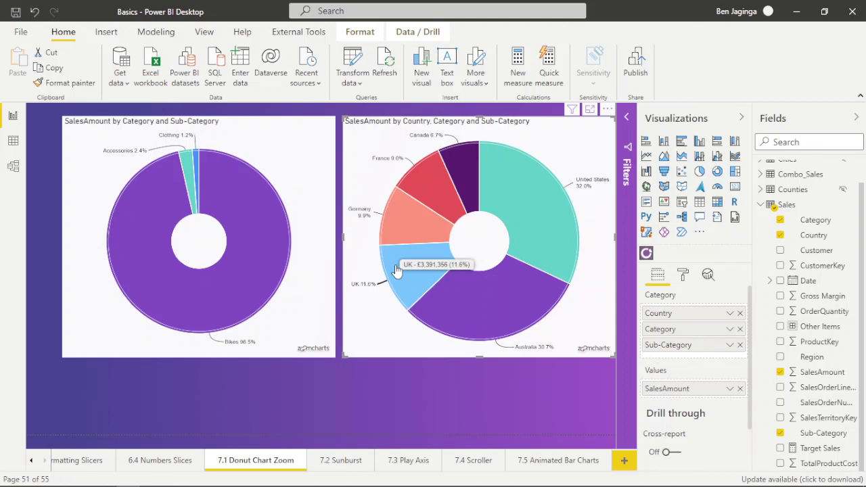
- Drill into UK and then its Accessories sub-categories
click(427, 266)
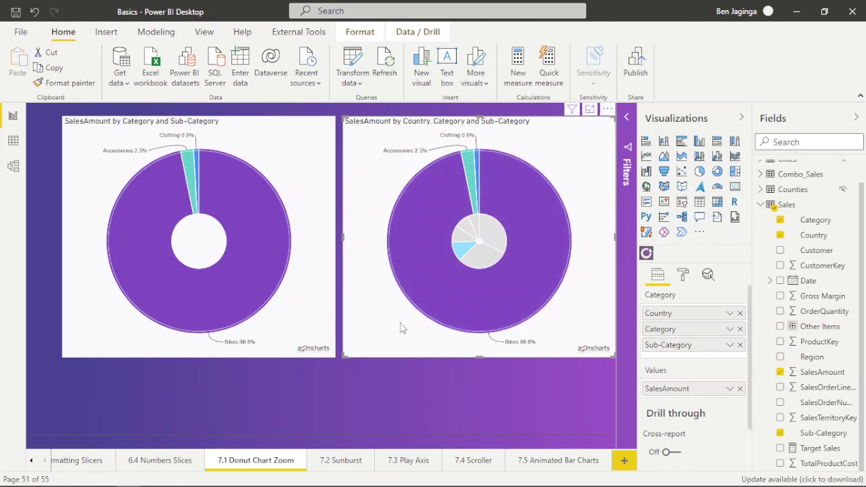
mouse_move(400, 288)
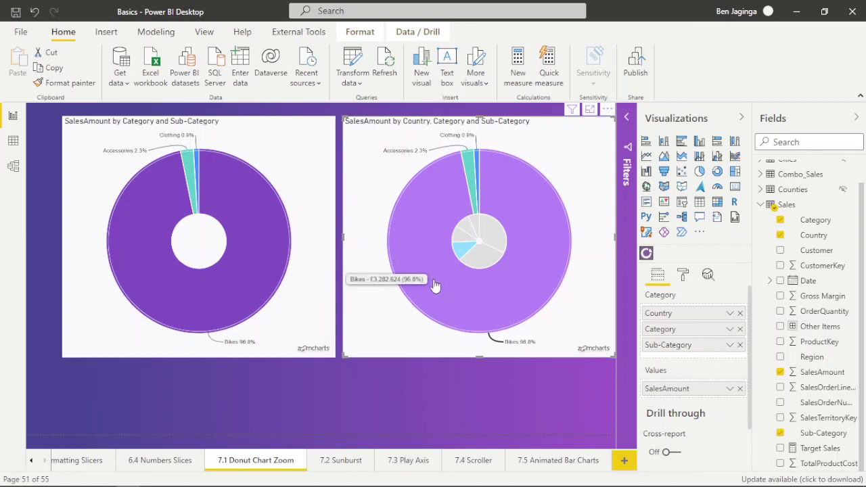
click(468, 169)
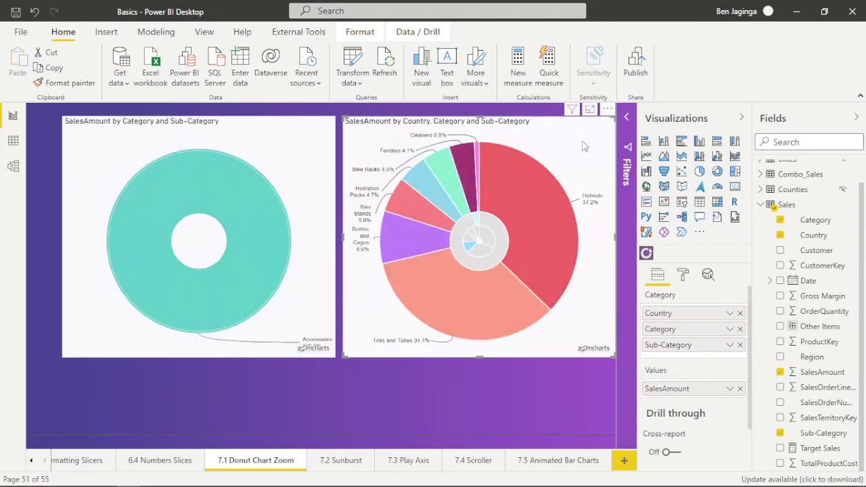